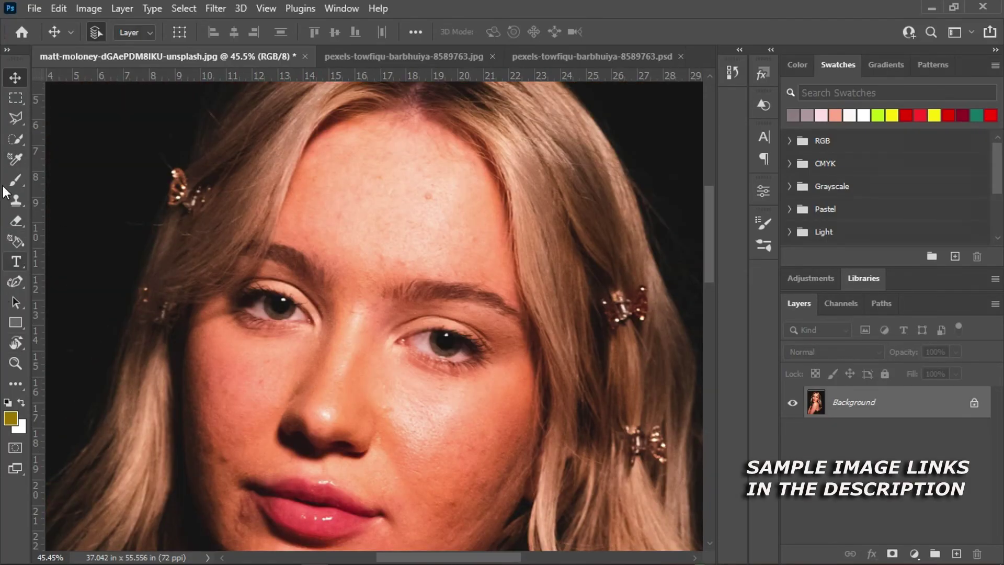
Activate the Clone Stamp tool and add a new empty layer above the Background.
click(19, 199)
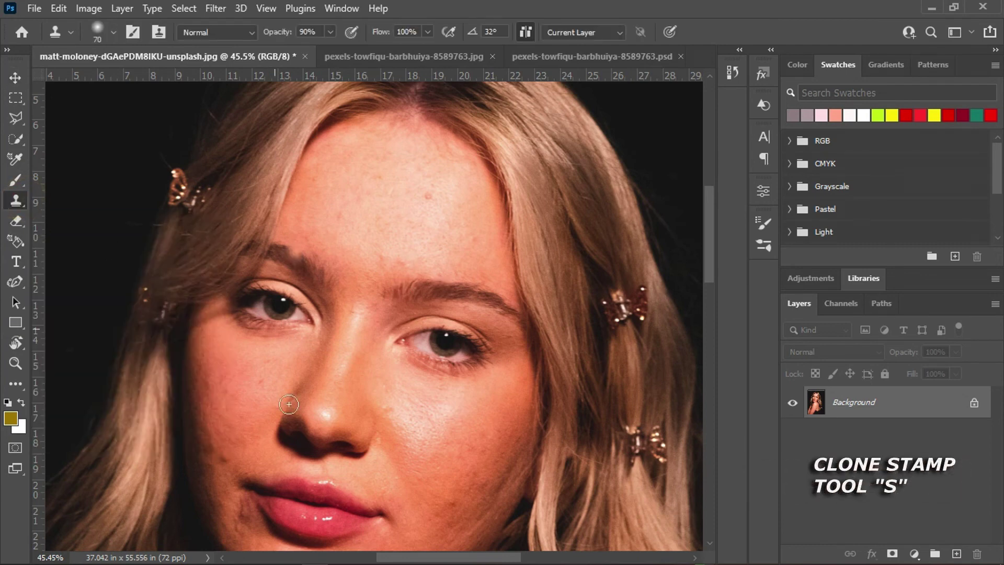
scroll(326, 343, up, 2)
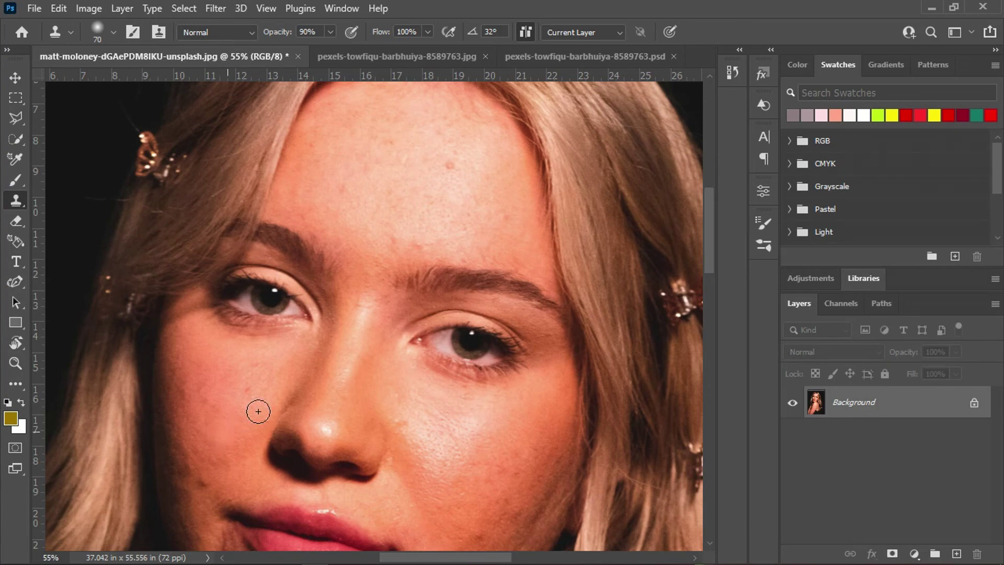
scroll(291, 425, up, 2)
drag(227, 379, 294, 284)
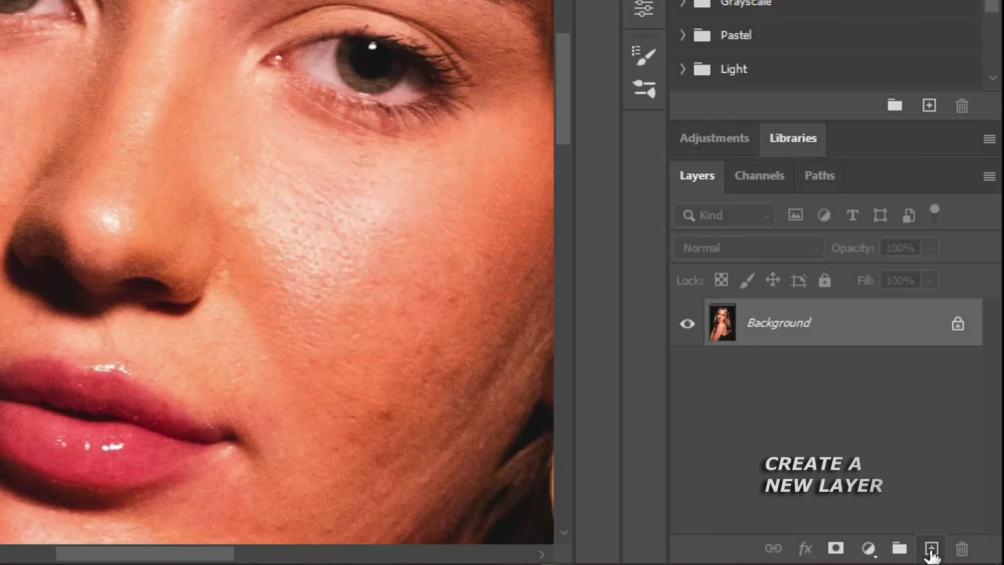
click(930, 550)
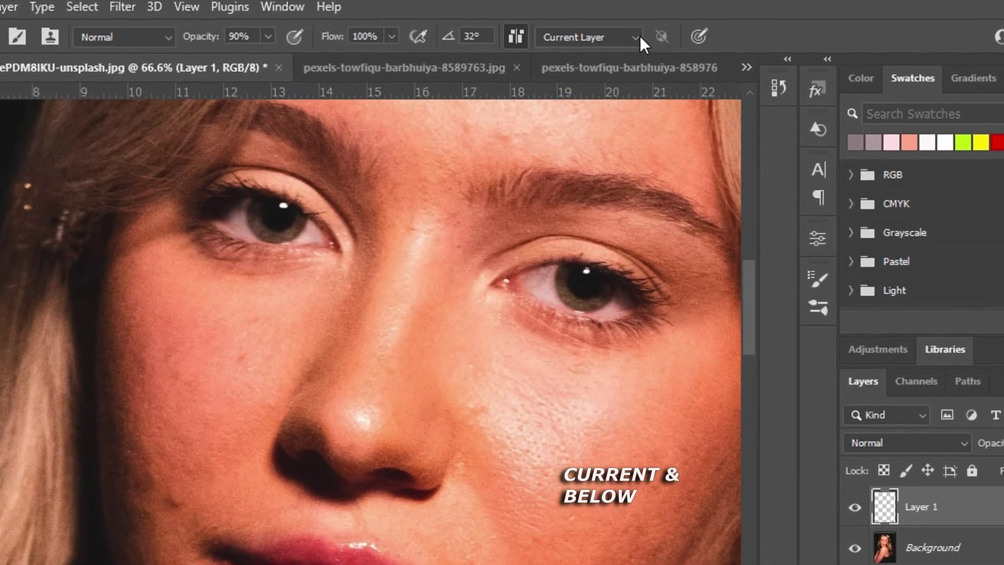
Try to clone cheek skin sampled from the Background onto Layer 1 with sampling limited to Current Layer.
click(625, 36)
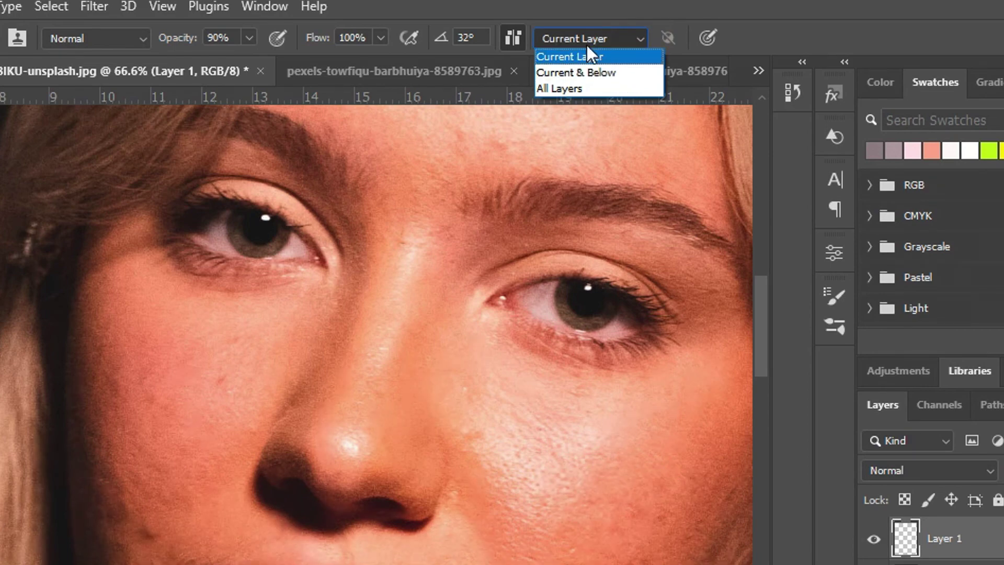
click(567, 35)
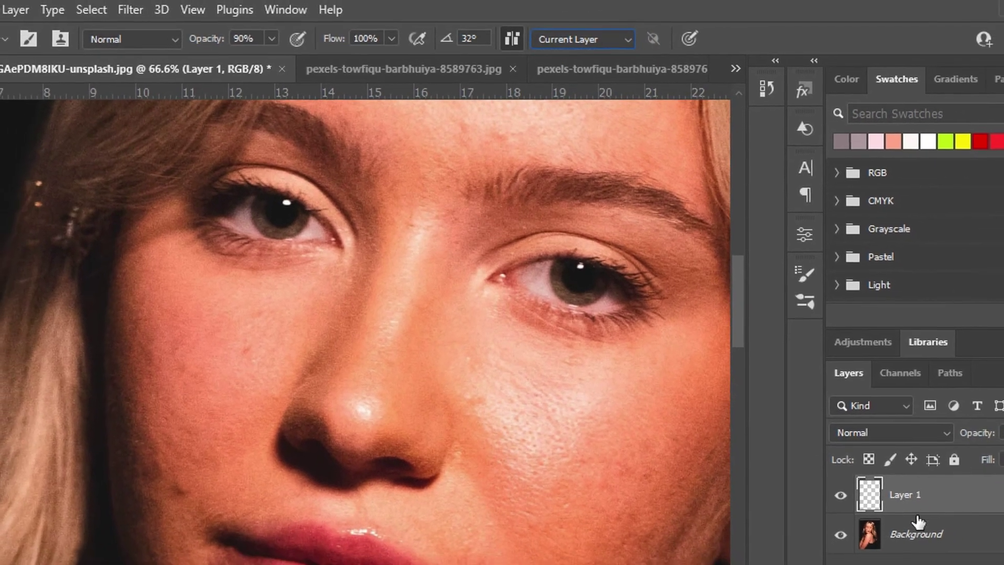
click(939, 539)
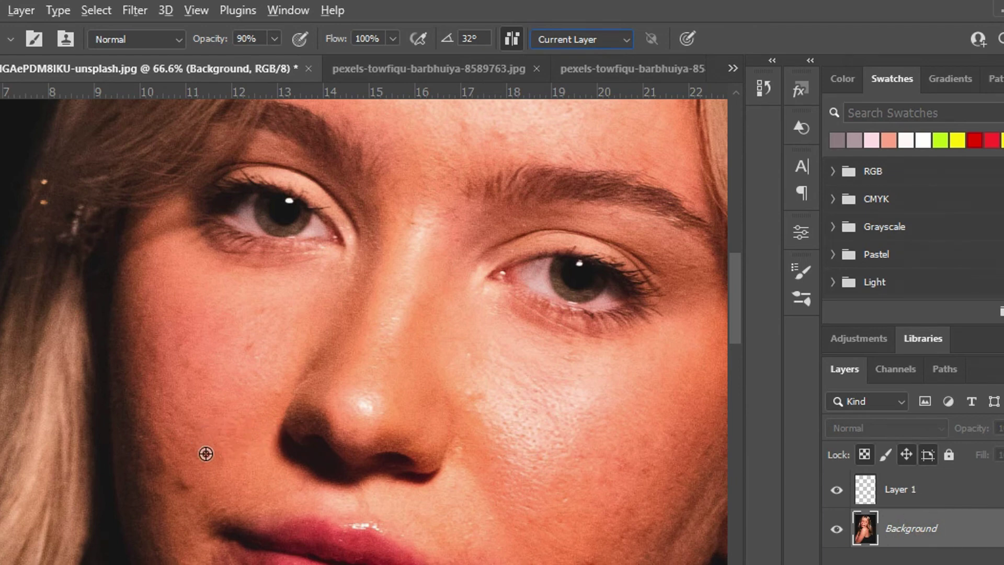
alt+click(162, 464)
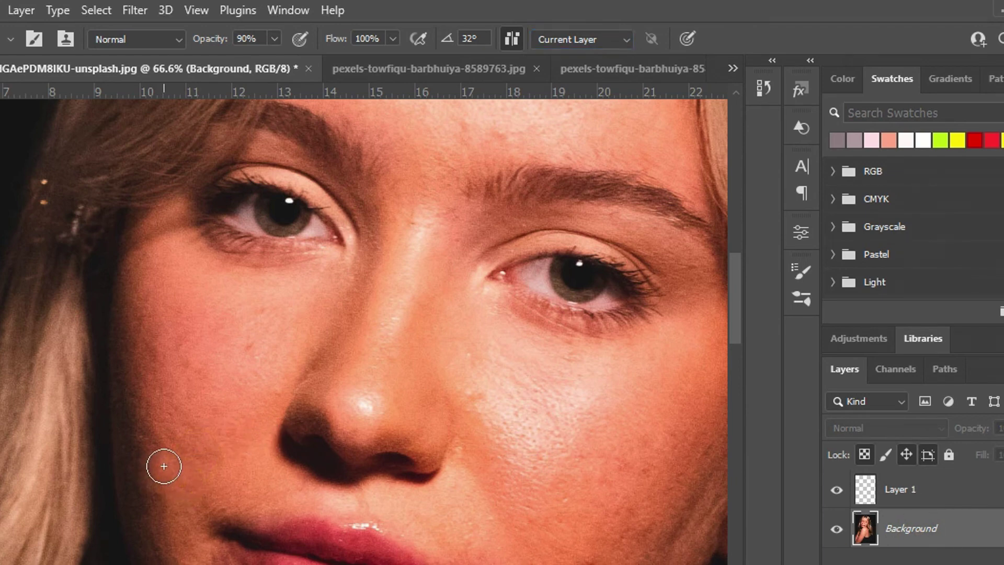
click(930, 492)
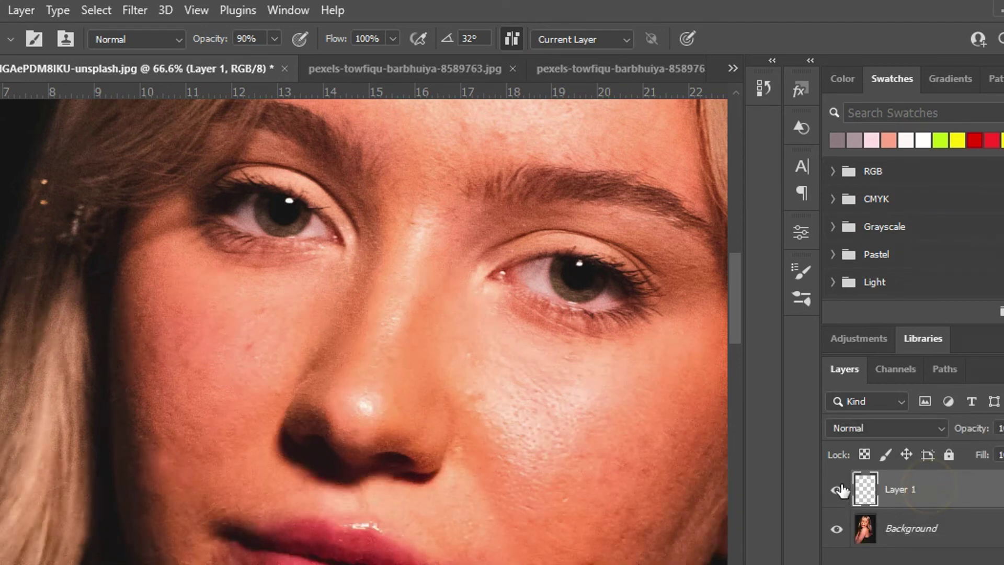
click(256, 344)
click(470, 391)
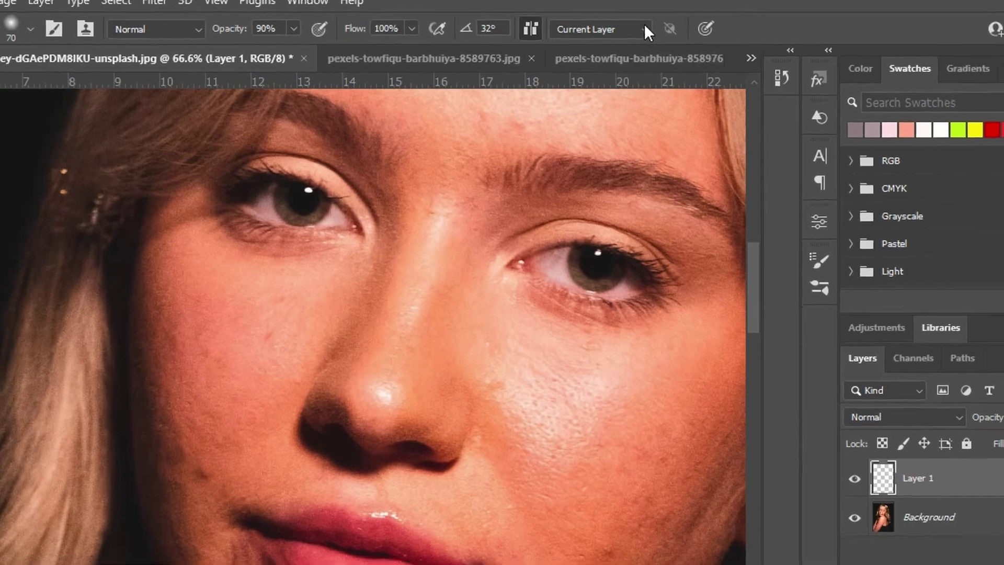
Set the Clone Stamp to sample Current & Below, using a 127 px brush with 0% hardness.
click(645, 31)
click(620, 60)
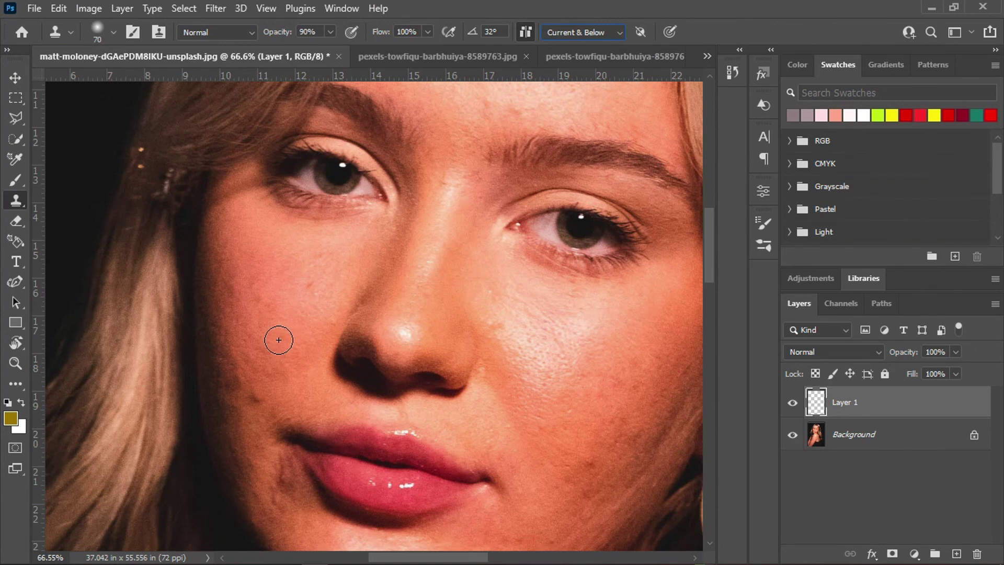
right_click(270, 329)
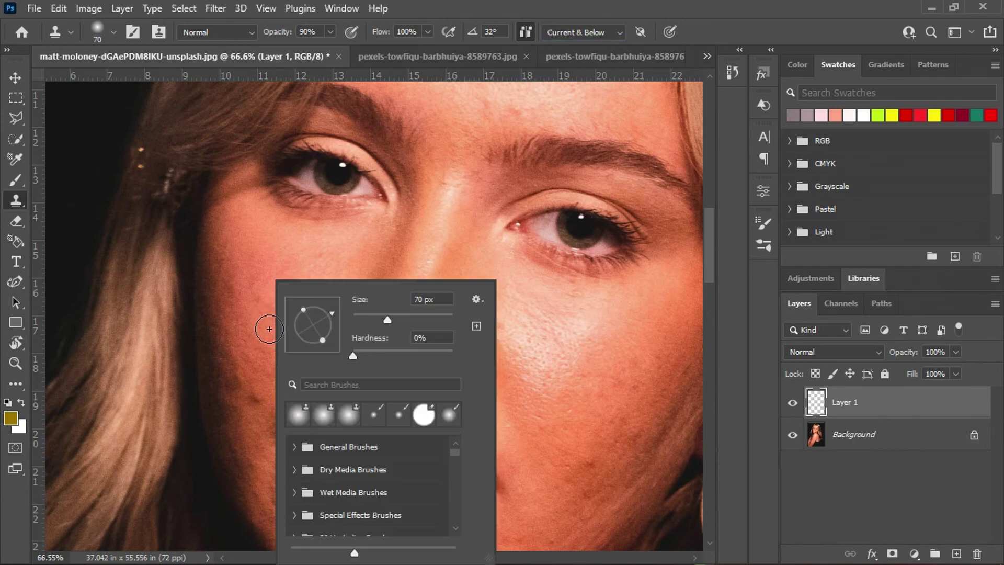
mouse_move(385, 318)
mouse_down()
mouse_move(400, 318)
mouse_move(391, 319)
mouse_up()
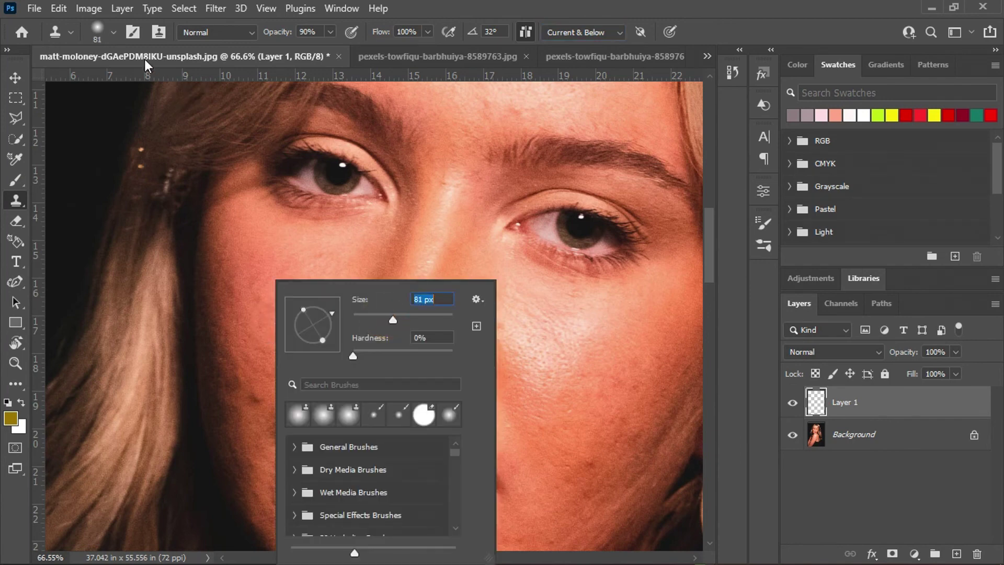
click(113, 32)
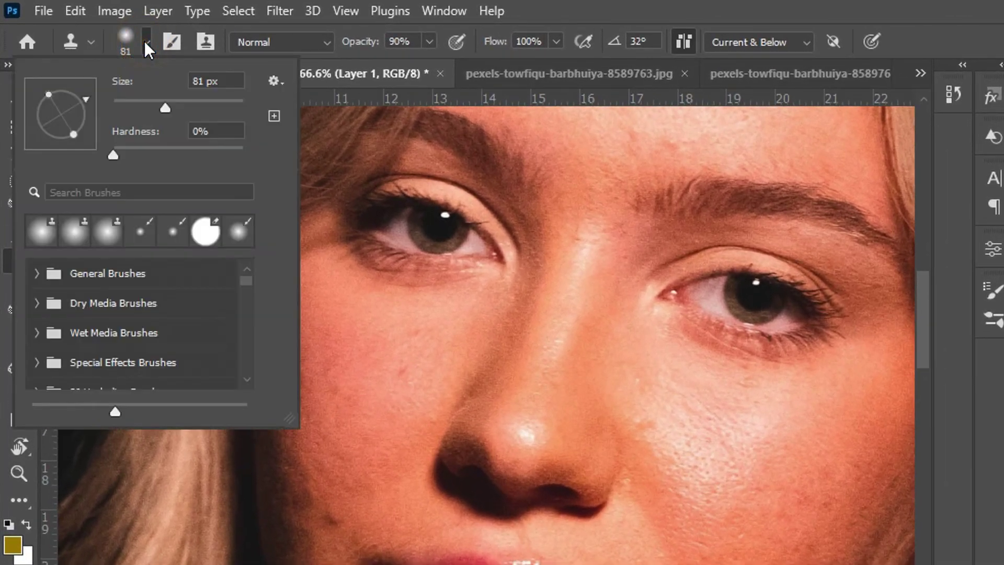
drag(167, 108, 187, 105)
drag(113, 152, 100, 148)
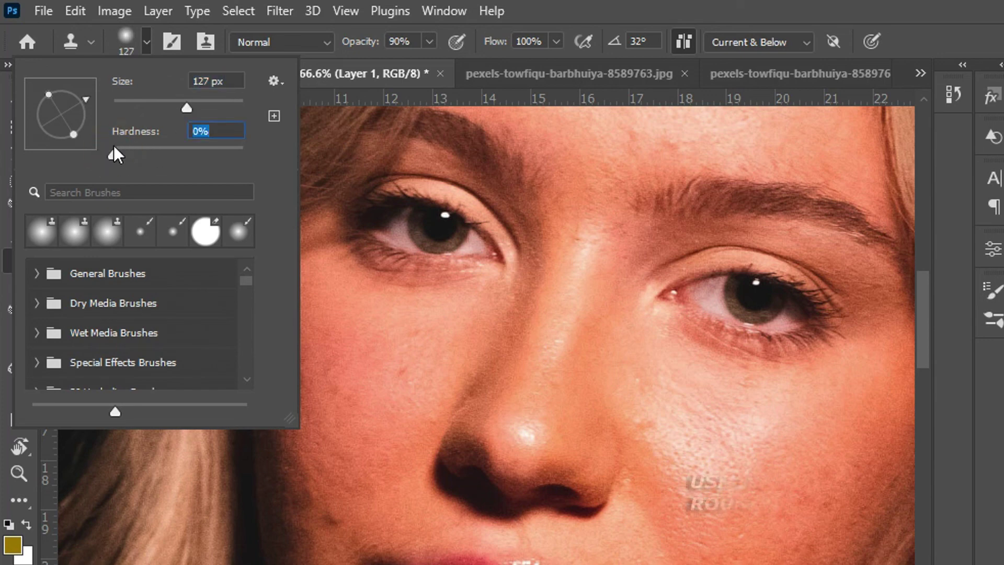
Set the Clone Stamp's opacity to 100% and Layer 1's opacity to 67%.
drag(363, 50, 447, 48)
drag(355, 49, 379, 41)
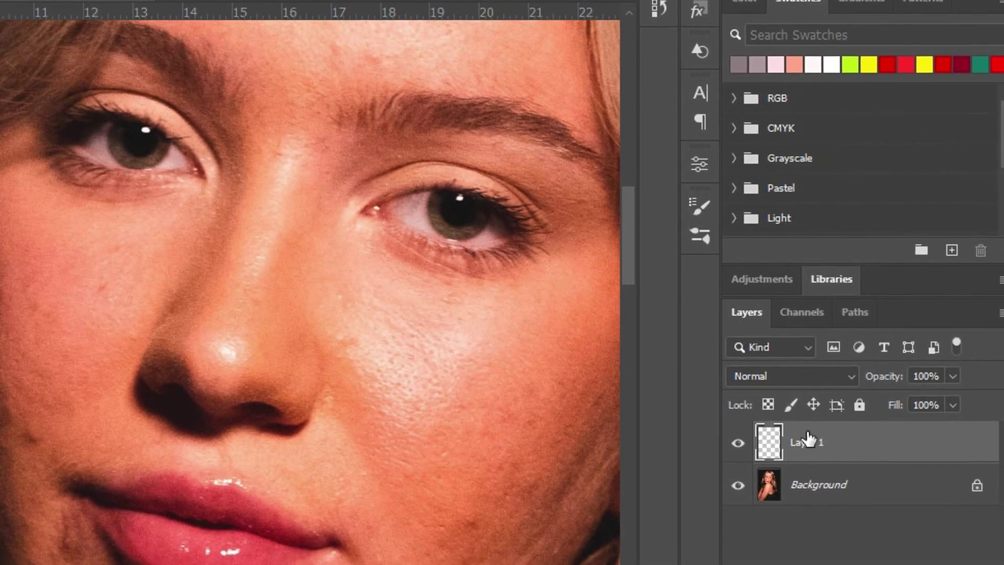
mouse_move(887, 379)
mouse_down()
mouse_move(878, 382)
mouse_move(891, 395)
mouse_up()
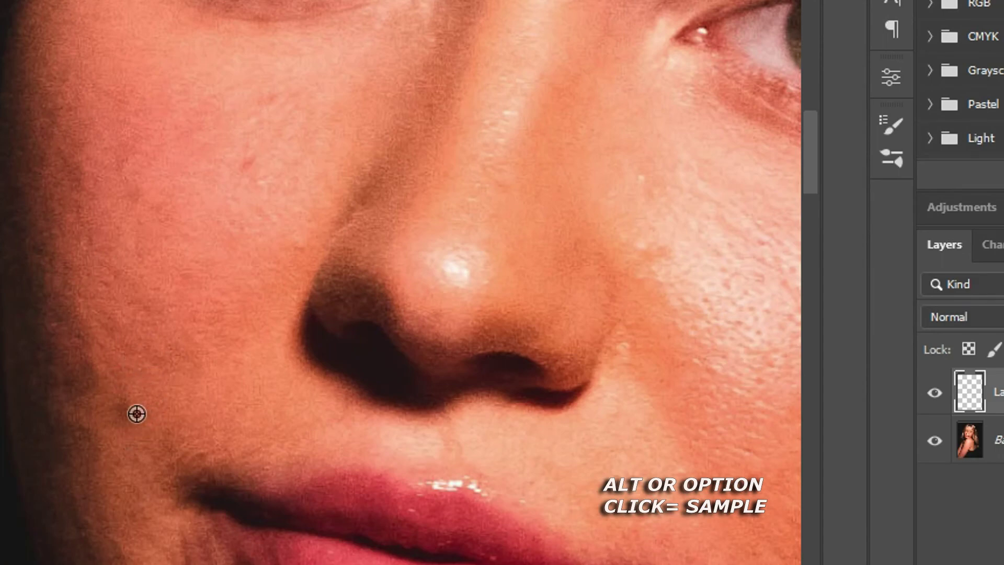
Sample clean skin on the shadowed cheek and clone out the dark blemish above the corner of the mouth.
alt+click(135, 364)
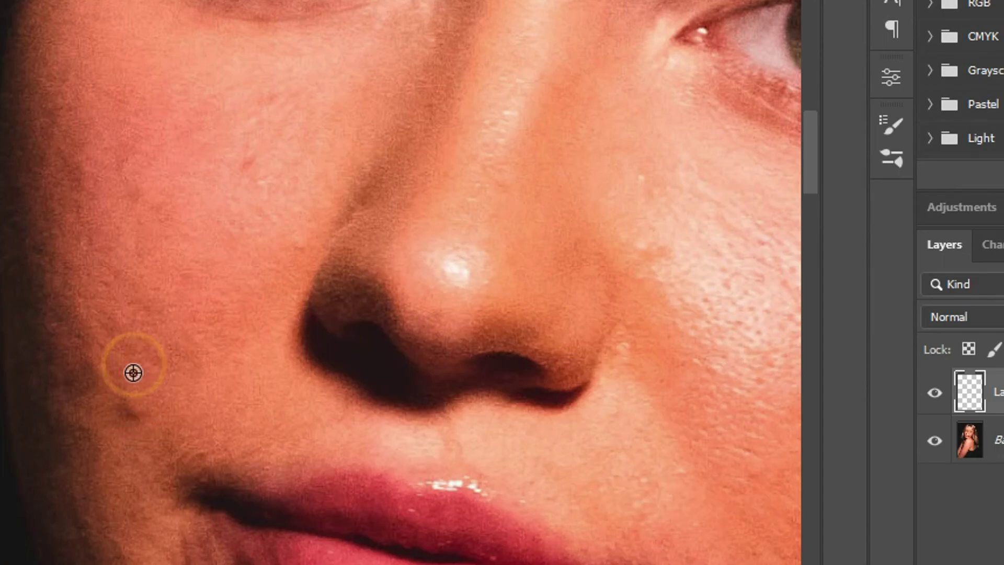
click(133, 405)
click(133, 406)
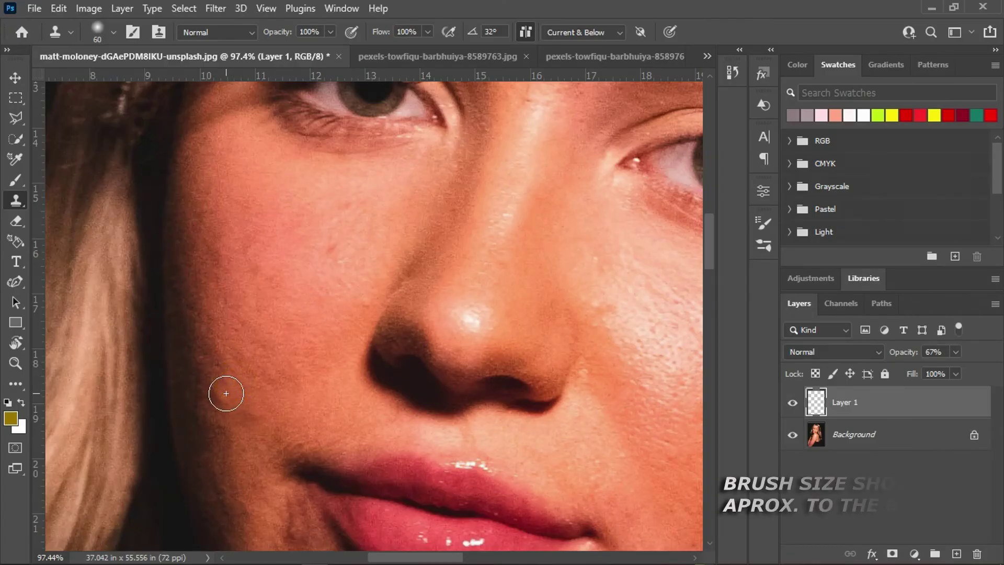
alt+click(268, 400)
Sample nearby clean skin and clone over the spots on the brighter cheek beside the nose.
mouse_move(362, 277)
mouse_down()
mouse_move(242, 251)
mouse_move(143, 386)
mouse_up()
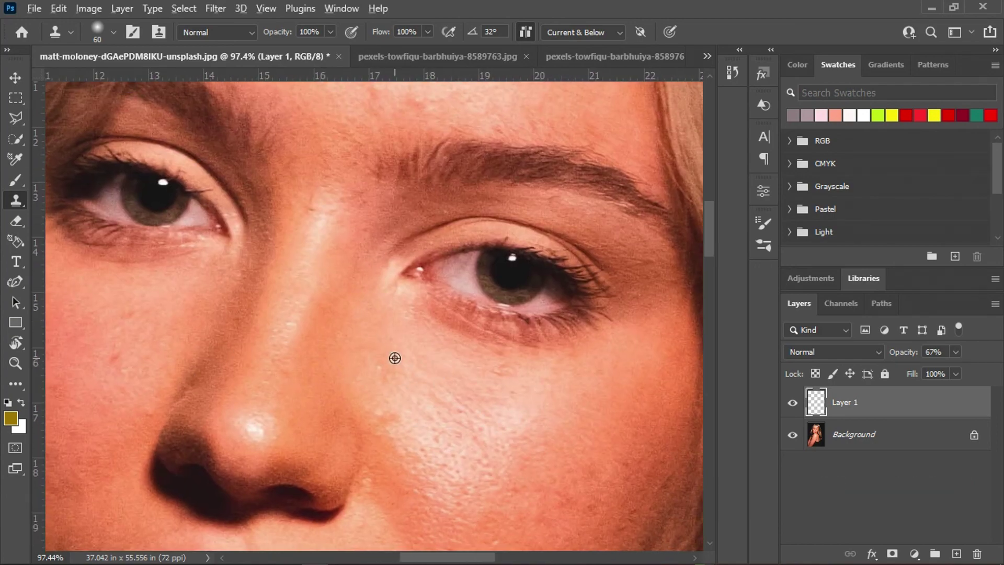
drag(208, 378, 258, 395)
alt+click(403, 402)
click(384, 415)
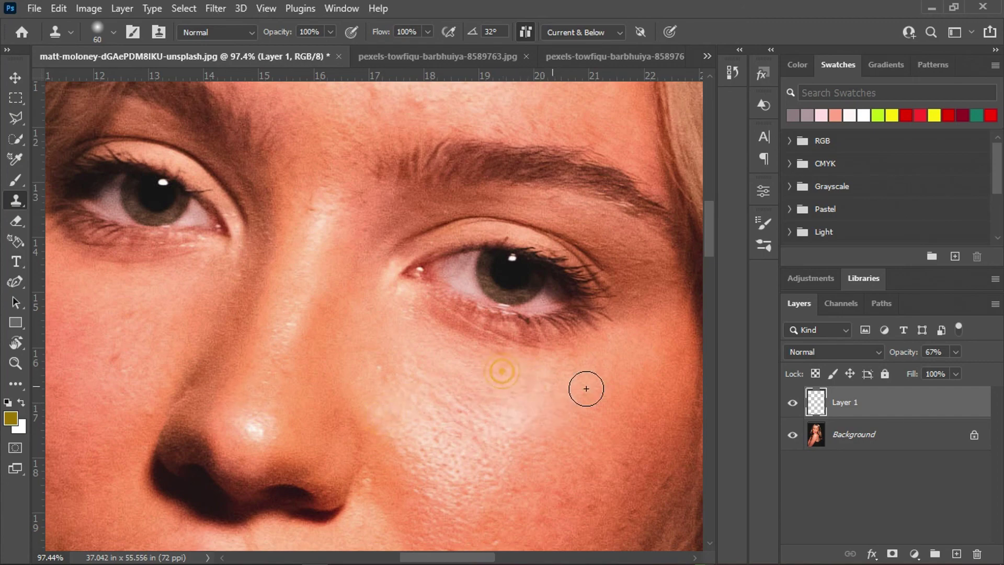
Sample clean forehead skin and clone out the red spot and small blemishes above the eyebrows.
drag(365, 314, 265, 453)
drag(375, 227, 362, 276)
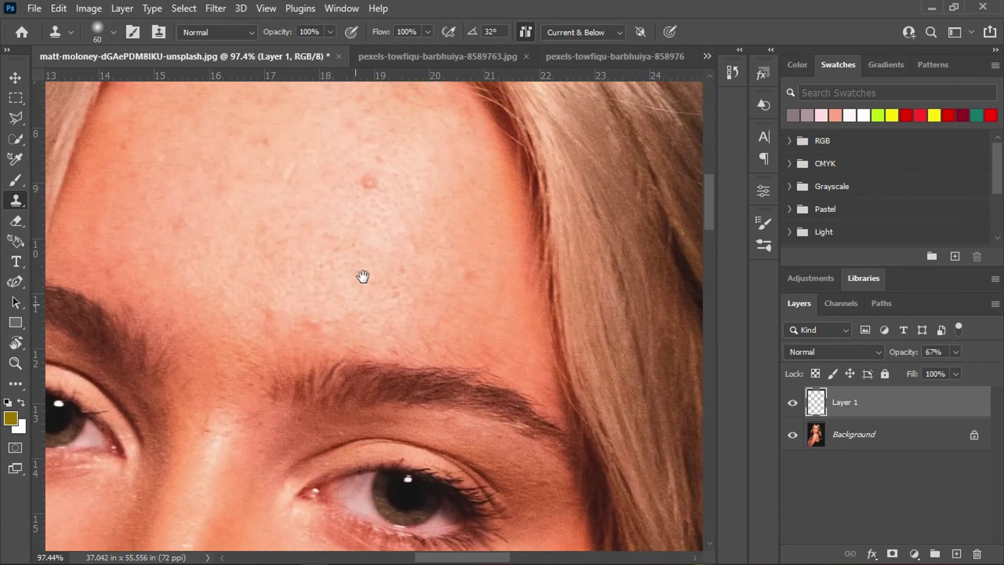
alt+click(357, 161)
click(314, 320)
click(257, 296)
Undo the stray dark stamp near the hairline and resample clean skin for retouching the forehead.
drag(268, 311, 385, 385)
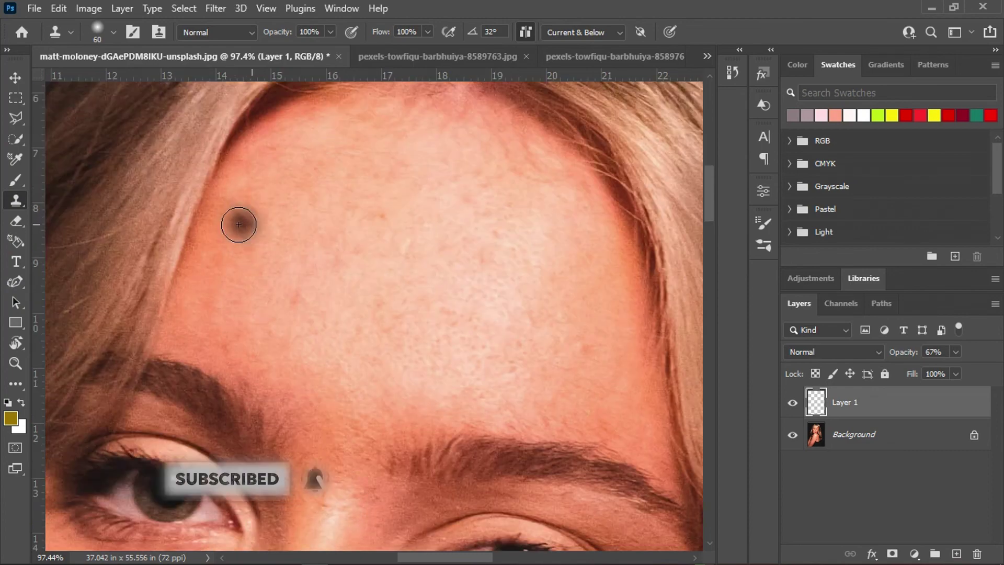
click(241, 219)
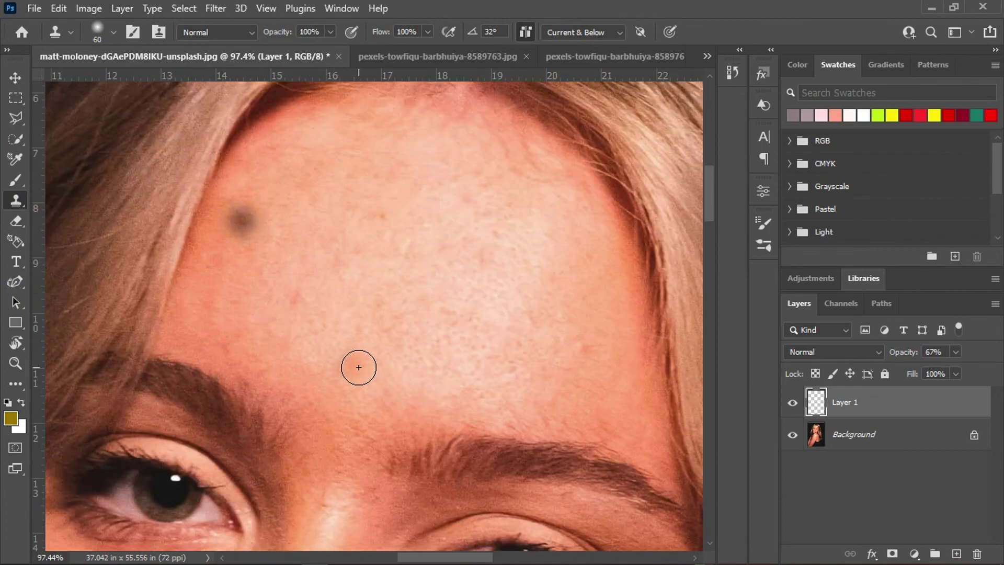
key(ctrl+z)
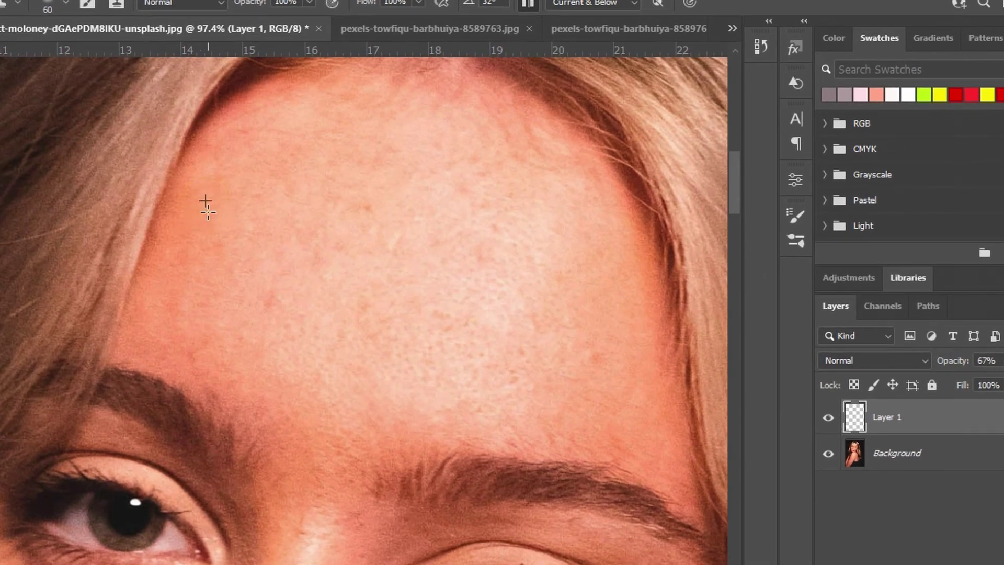
alt+click(374, 186)
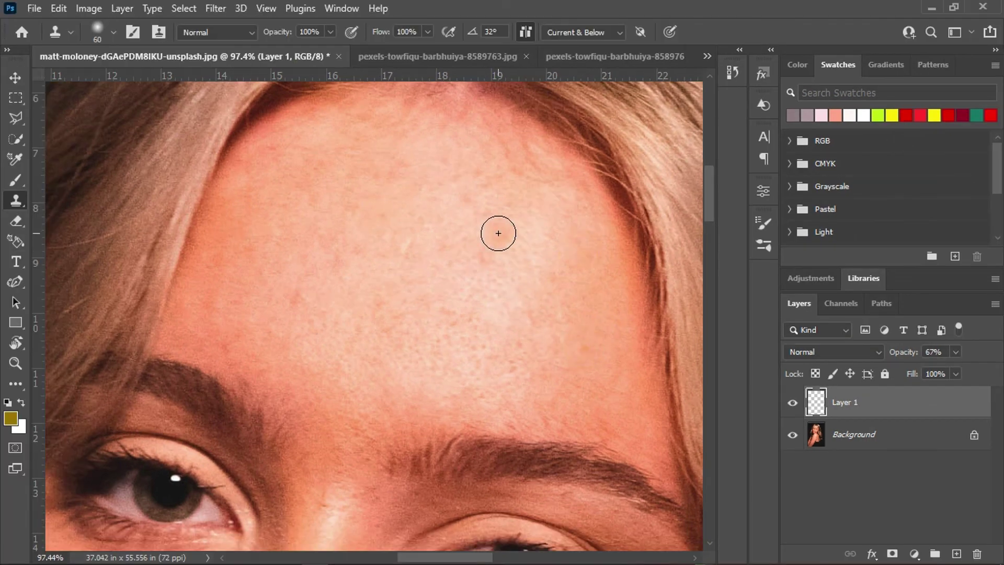
scroll(500, 224, down, 5)
alt+click(240, 190)
Clone out blemishes on the lower cheek and jaw beside the mouth.
drag(392, 516, 338, 216)
drag(497, 387, 495, 269)
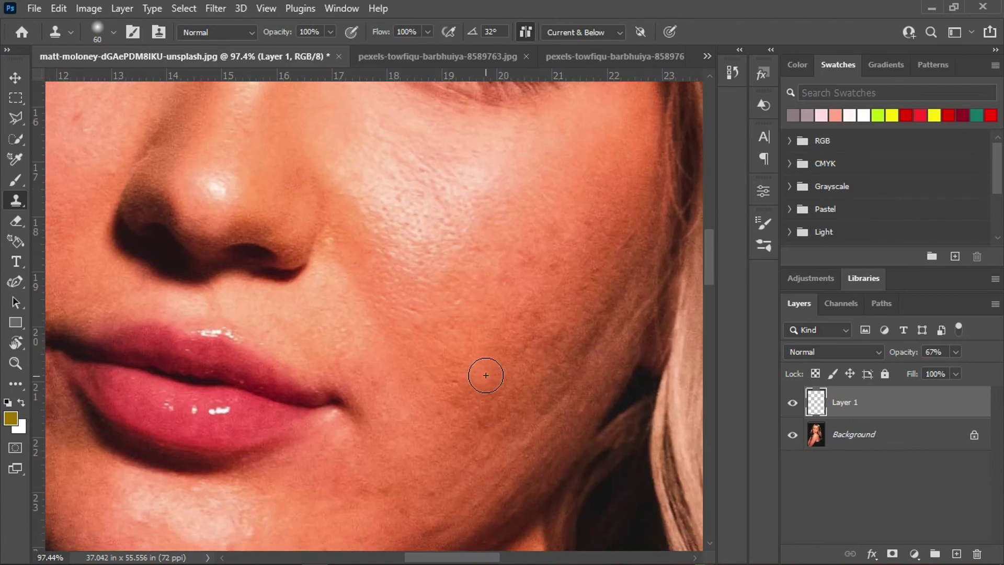
drag(440, 497, 450, 359)
click(440, 359)
drag(446, 547, 443, 421)
drag(312, 366, 476, 366)
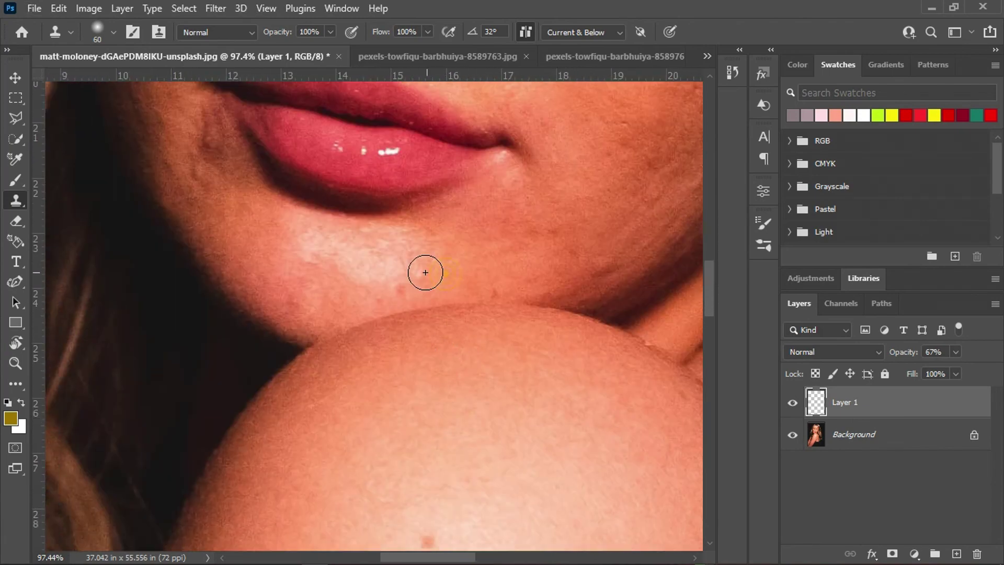
Clone clean skin over the dark blemish below the shadowed corner of the mouth.
drag(229, 210, 309, 332)
click(273, 289)
click(263, 246)
click(300, 278)
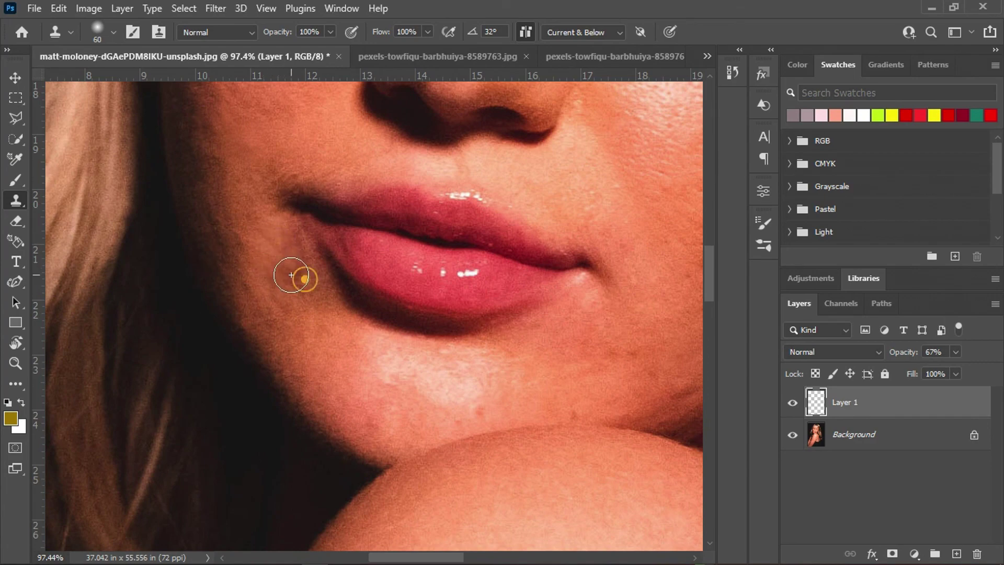
alt+click(291, 264)
Hide and show Layer 1 repeatedly to compare the retouched face with the original.
drag(443, 340, 340, 523)
scroll(276, 253, down, 4)
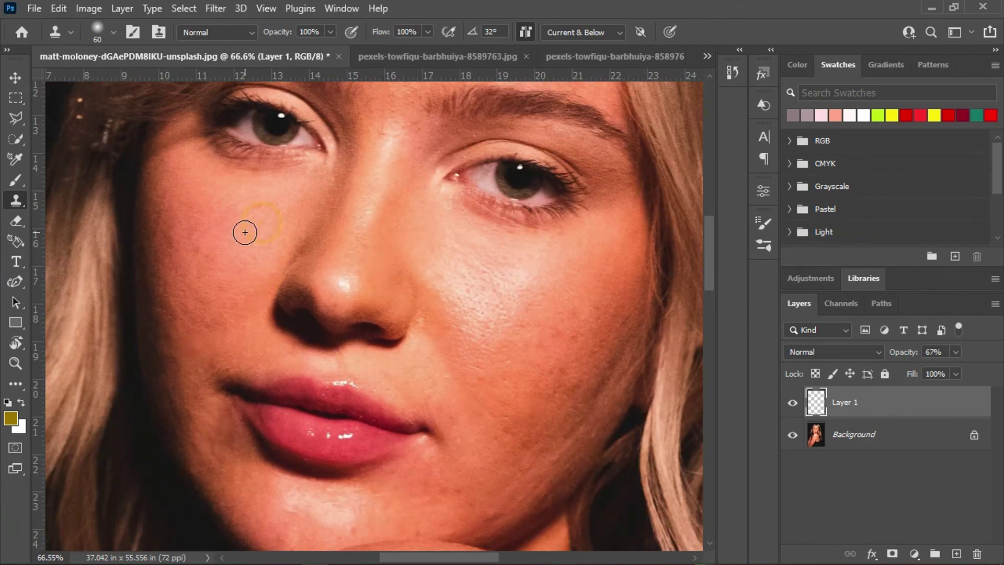
scroll(496, 408, down, 3)
click(793, 403)
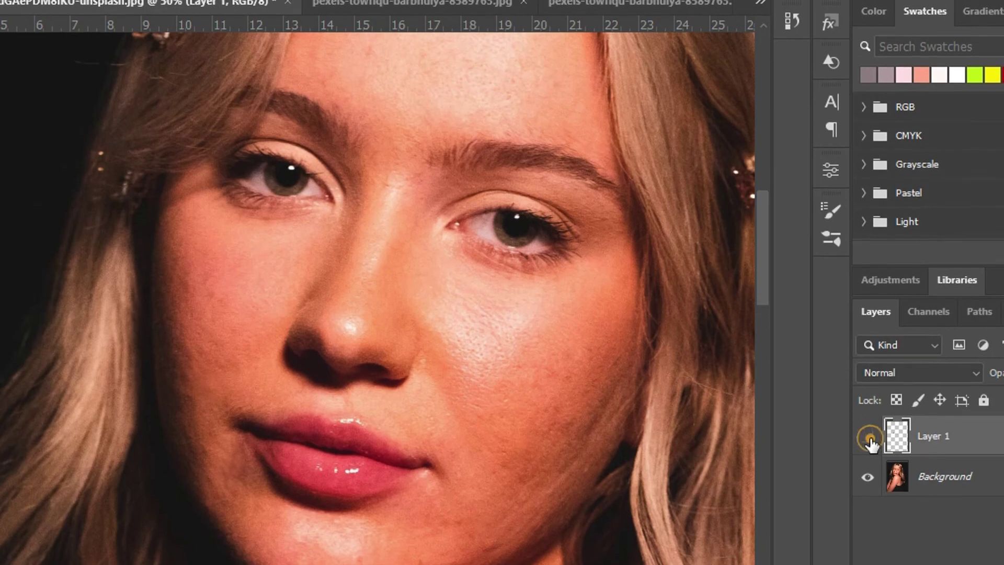
click(792, 402)
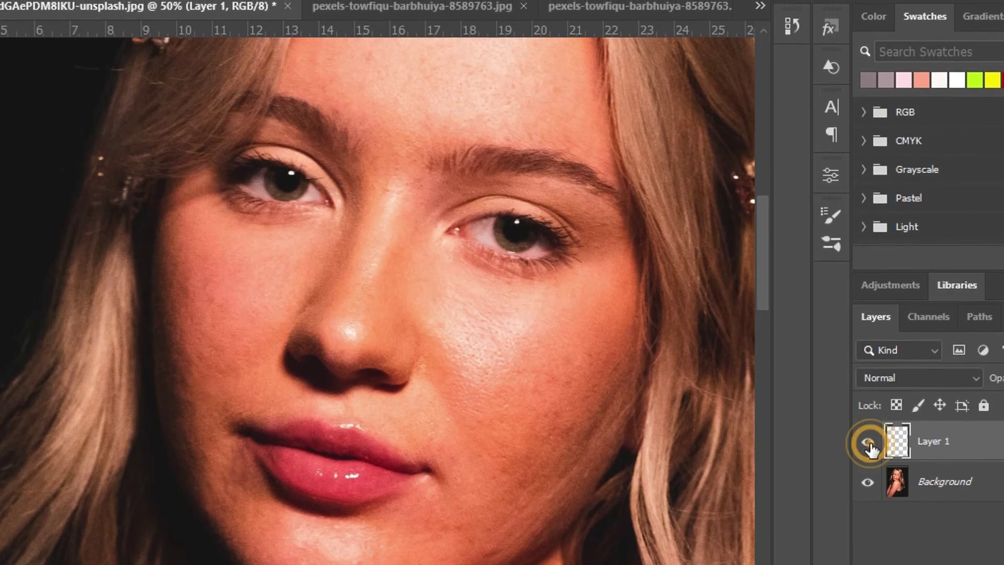
click(869, 446)
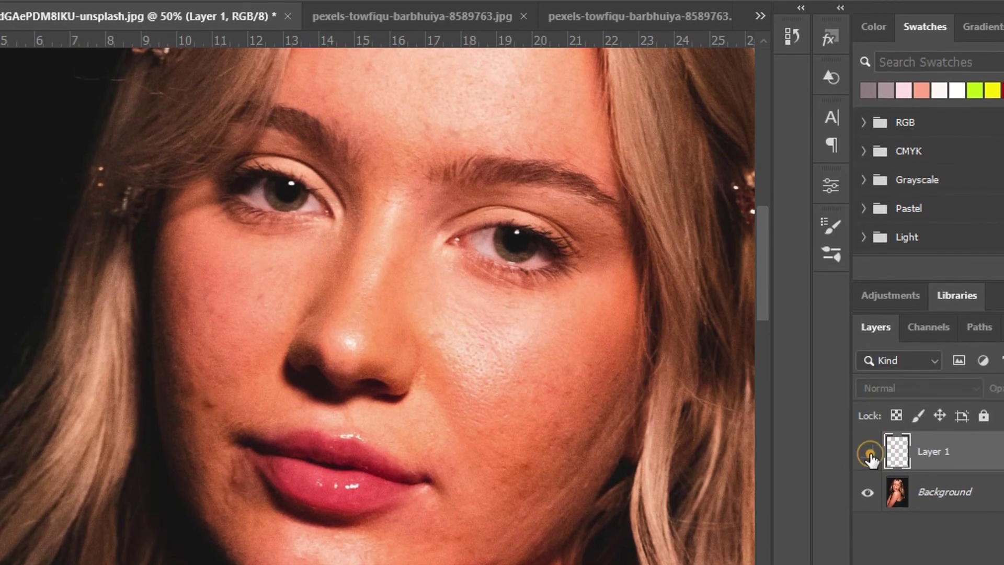
click(869, 453)
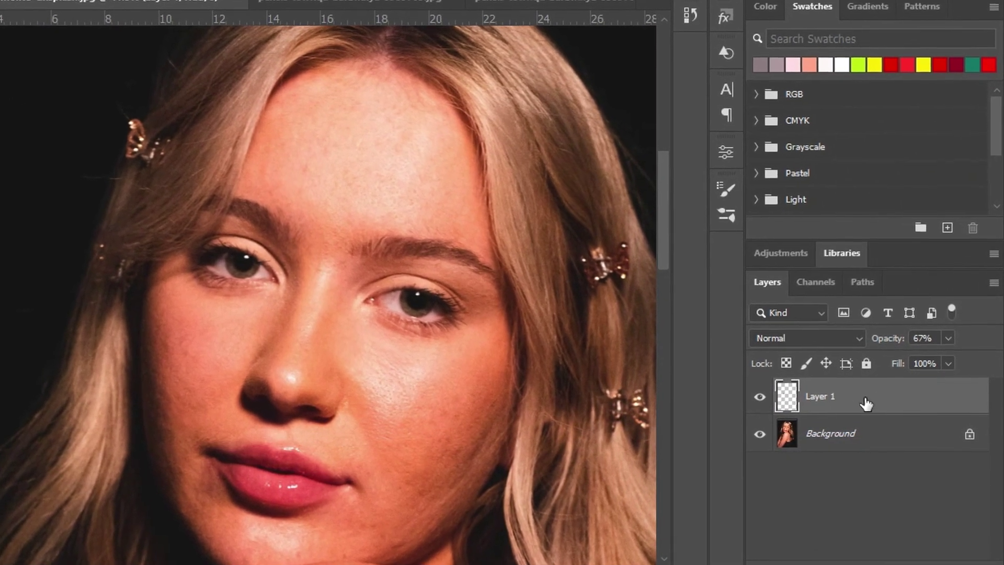
Set Layer 1's opacity to 100%.
click(866, 399)
click(889, 341)
drag(886, 342, 1000, 335)
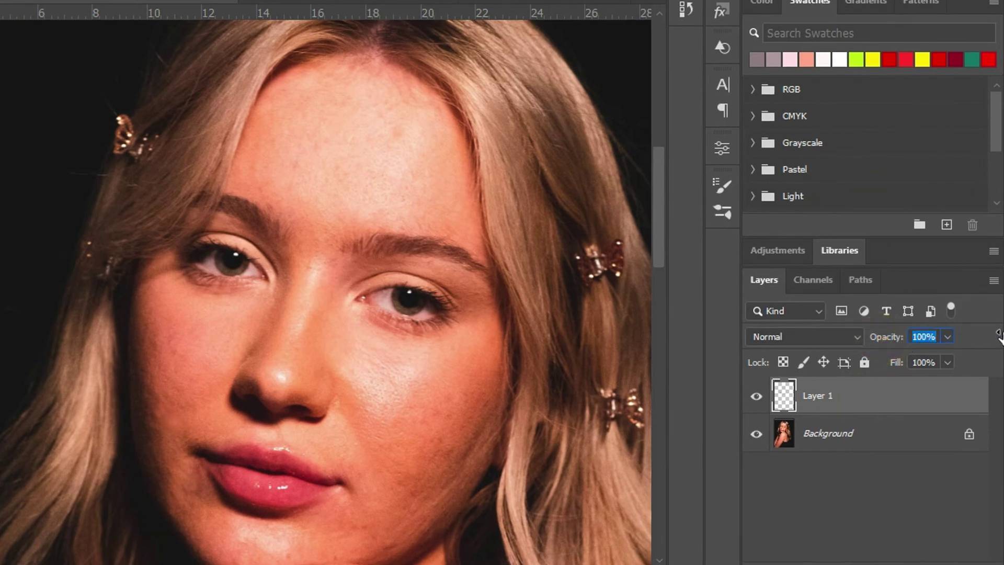
key(Return)
mouse_move(889, 343)
mouse_down()
mouse_move(842, 342)
mouse_move(936, 338)
mouse_move(840, 336)
mouse_move(922, 339)
mouse_up()
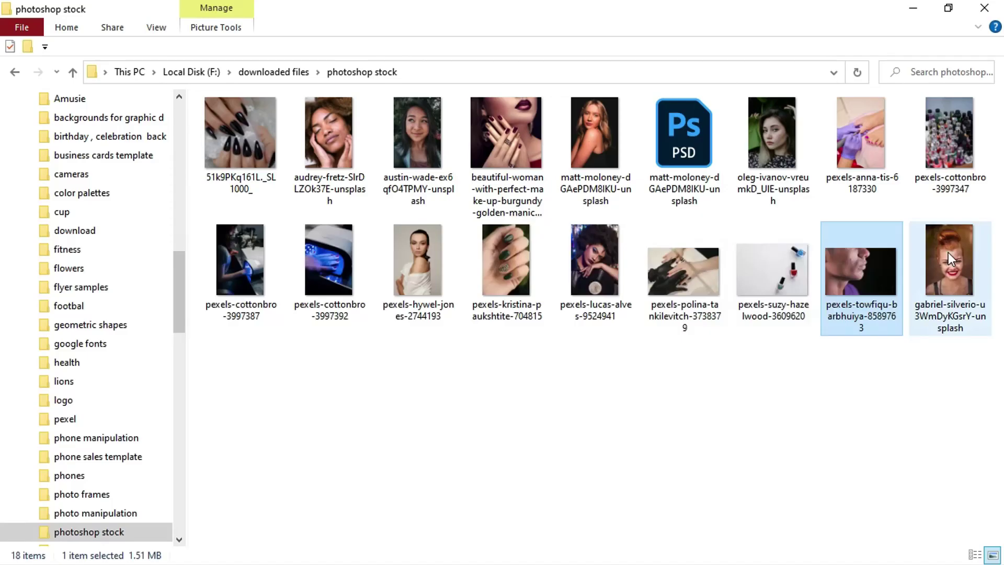
Switch to File Explorer and open the red-haired woman's portrait from the photoshop stock folder.
double_click(948, 252)
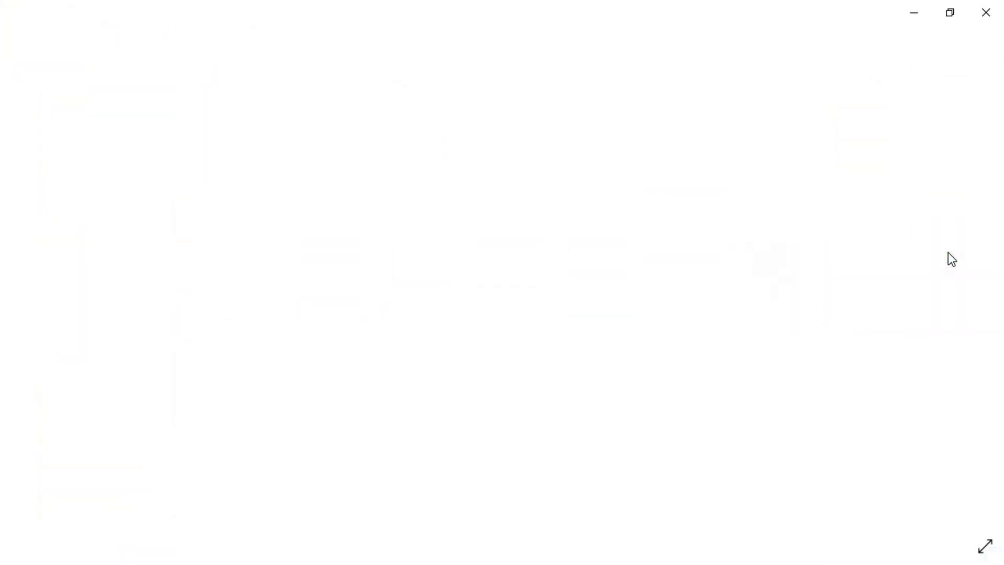